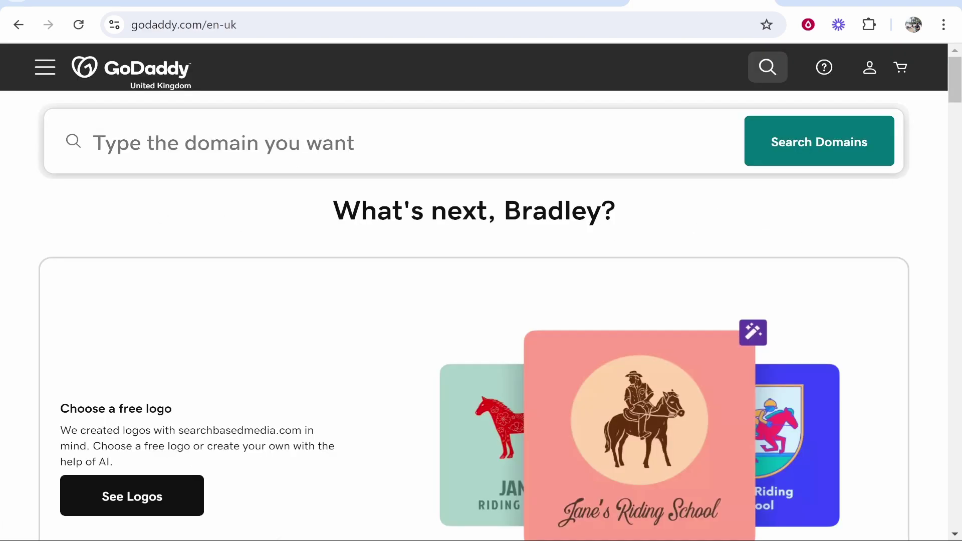
- Switch from the GoDaddy account page to the infinityfree.com homepage
left_click(541, 3)
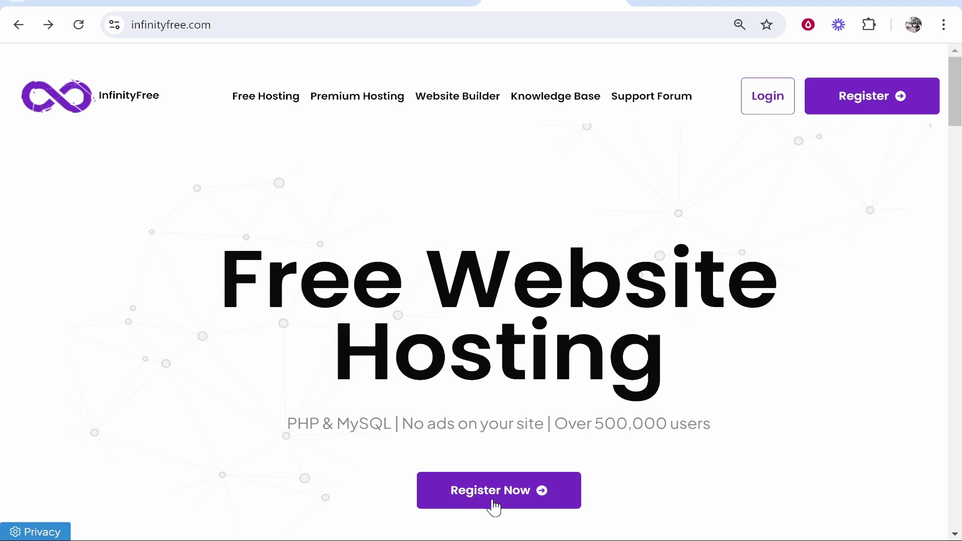
- Log in to InfinityFree, start Create Account, and scroll to the free INFINITYFREE plan
left_click(778, 114)
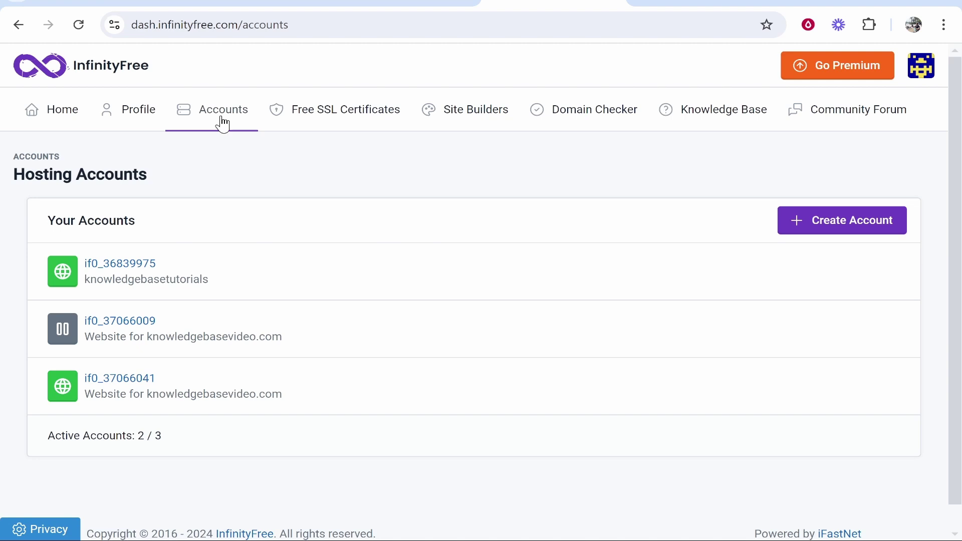
left_click(833, 220)
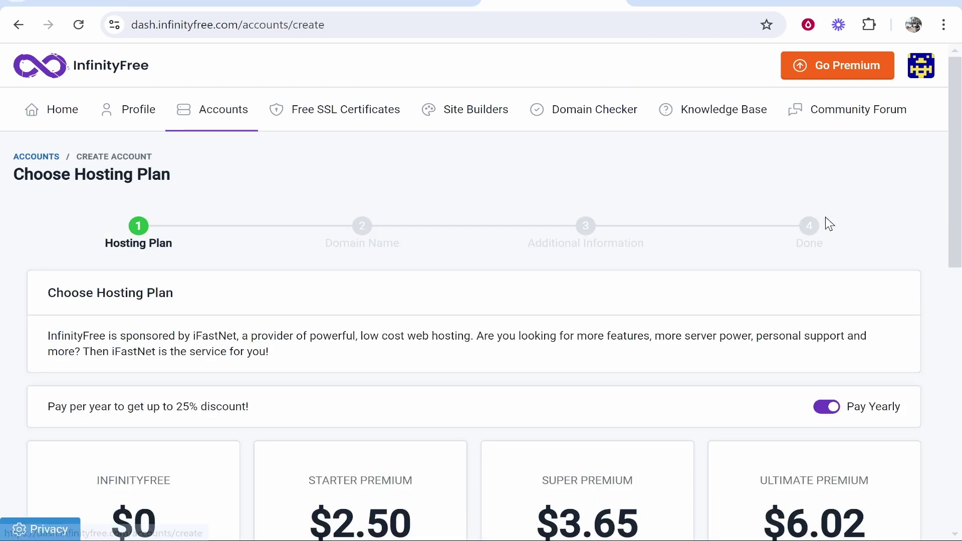
scroll(343, 221, "down", 5)
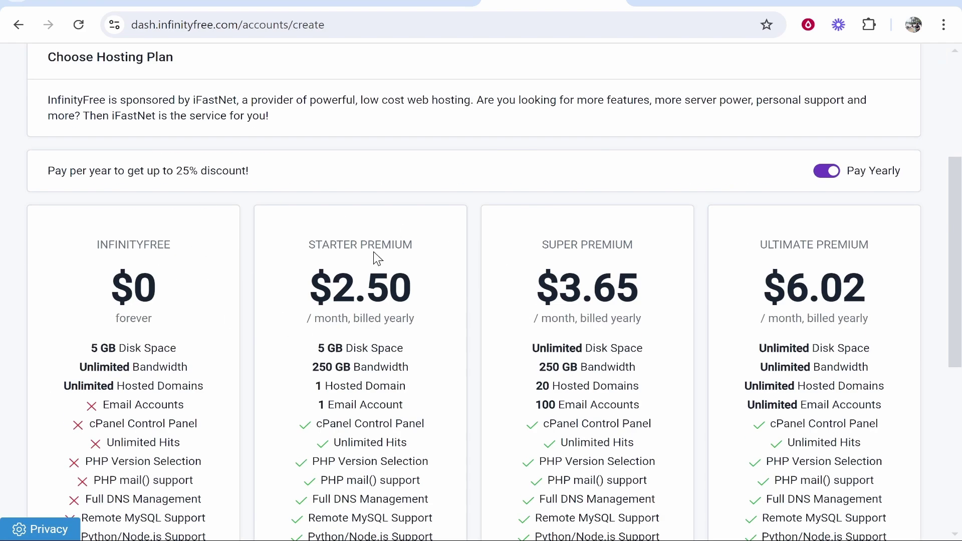
left_click_drag(172, 246, 95, 249)
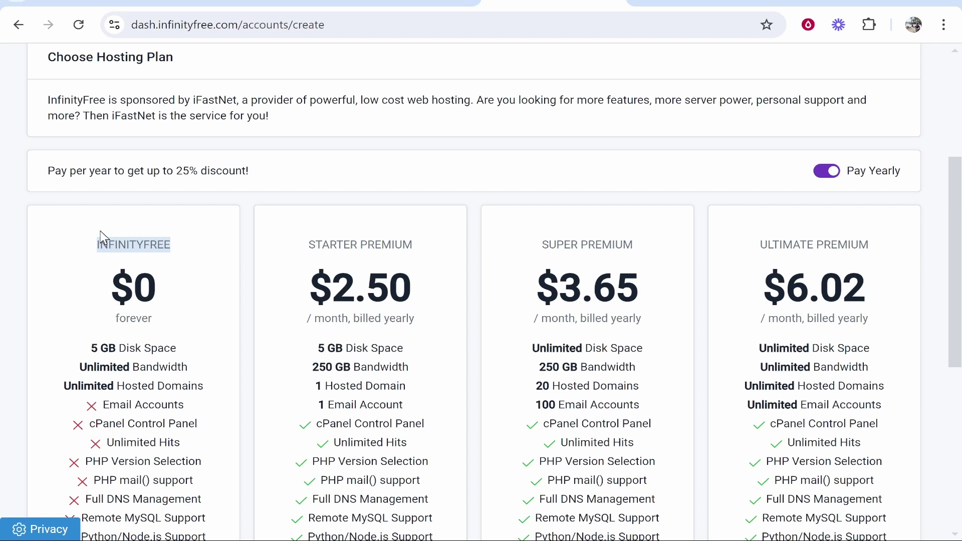
left_click(120, 270)
scroll(173, 392, "down", 3)
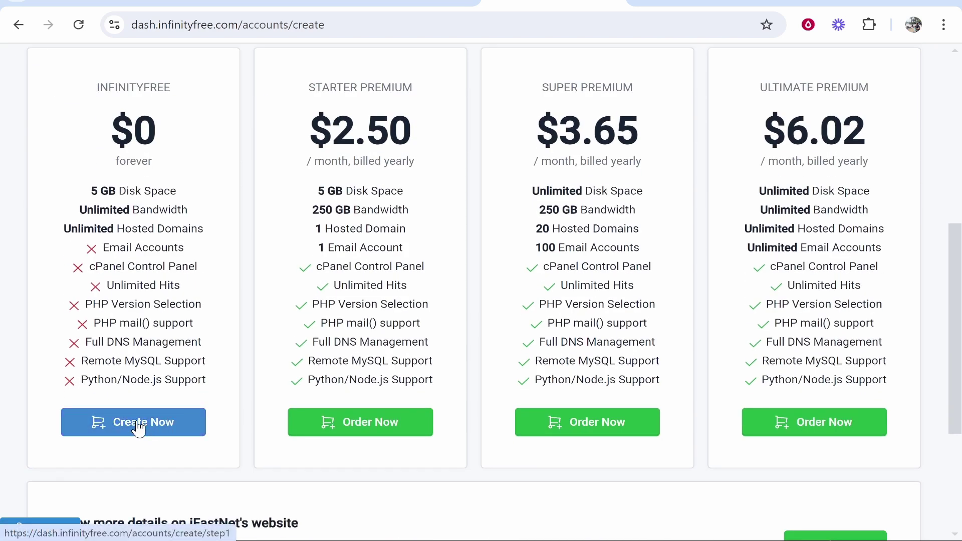
- Choose the free $0 plan and Custom Domain, revealing nameservers ns1/ns2.infinityfree.com
left_click(133, 434)
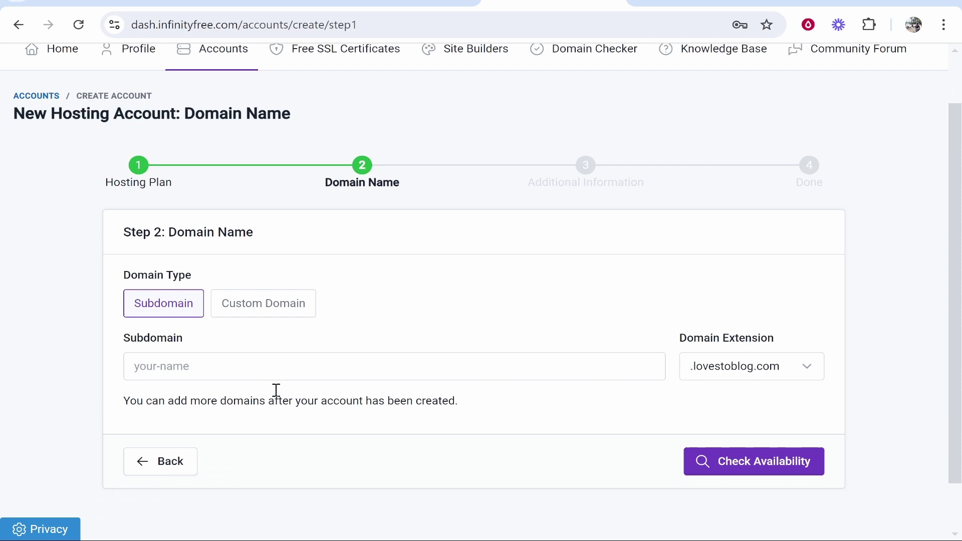
left_click(250, 292)
scroll(321, 311, "down", 1)
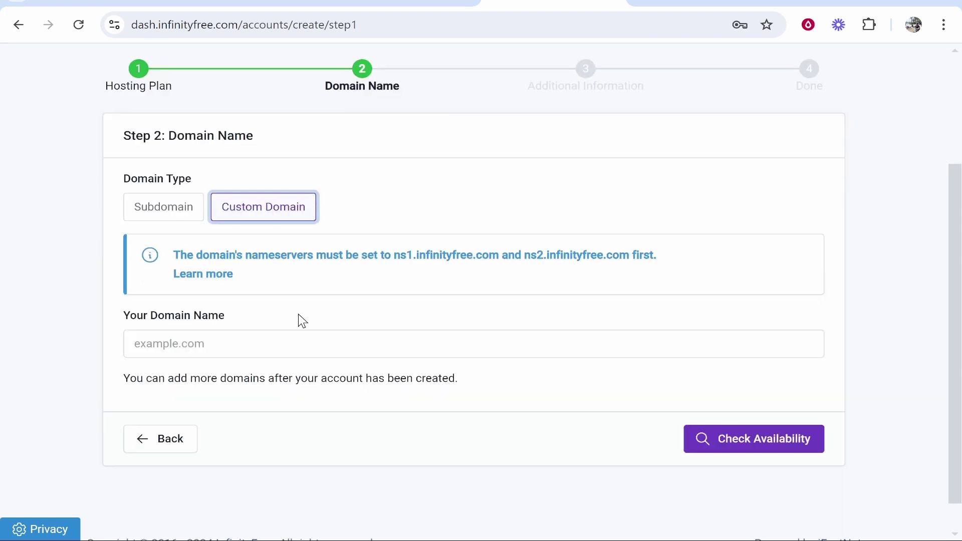
left_click_drag(398, 257, 498, 254)
left_click(497, 253)
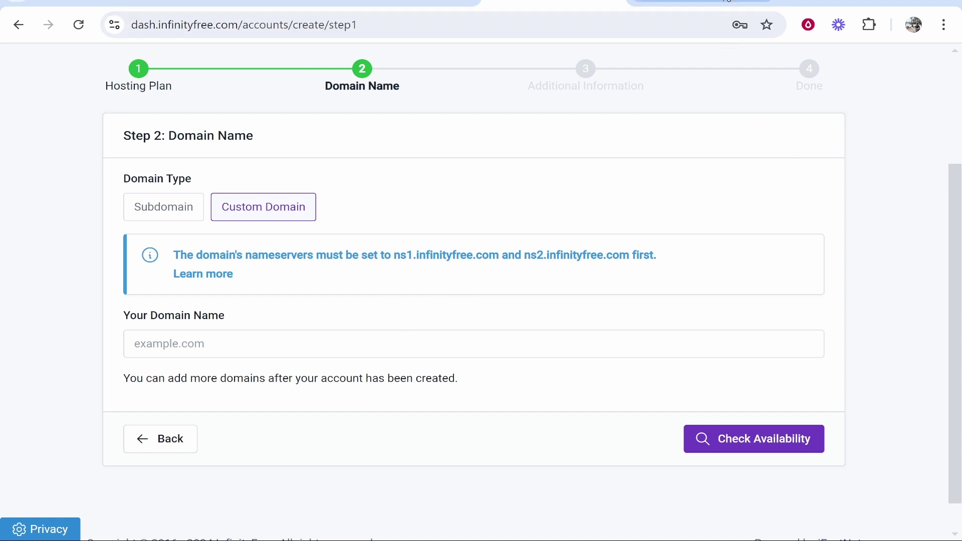
- Back in GoDaddy, go to My Products and open DNS for searchablehowto.com
key("ctrl+Tab")
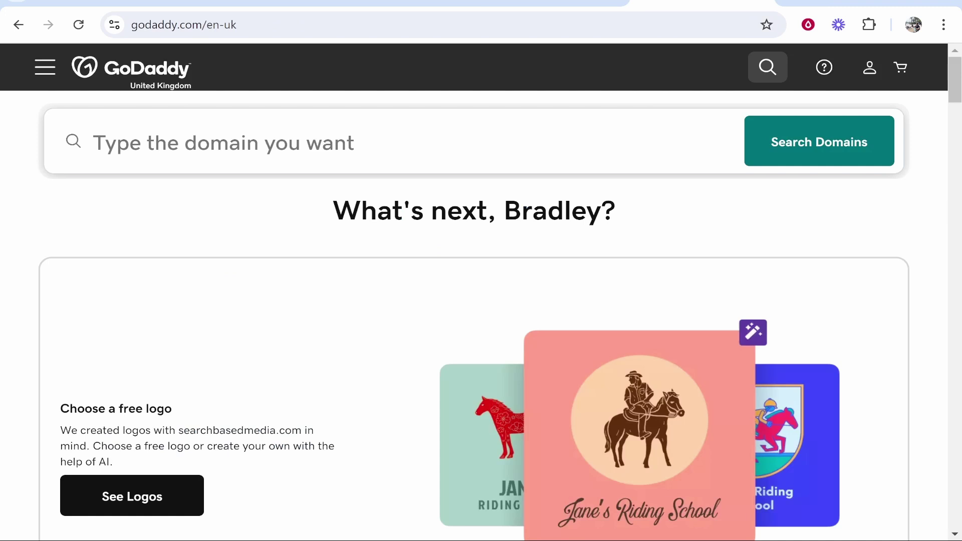
left_click(869, 69)
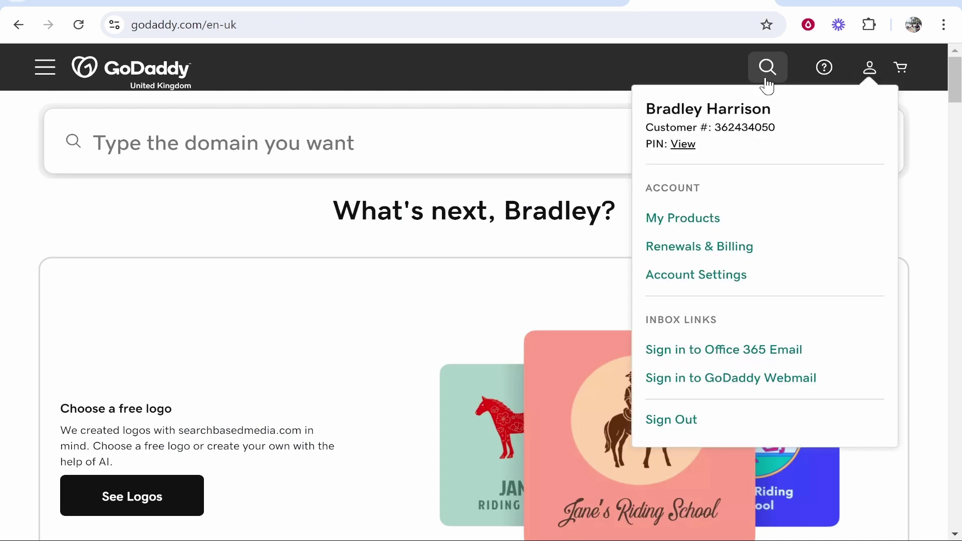
left_click(687, 227)
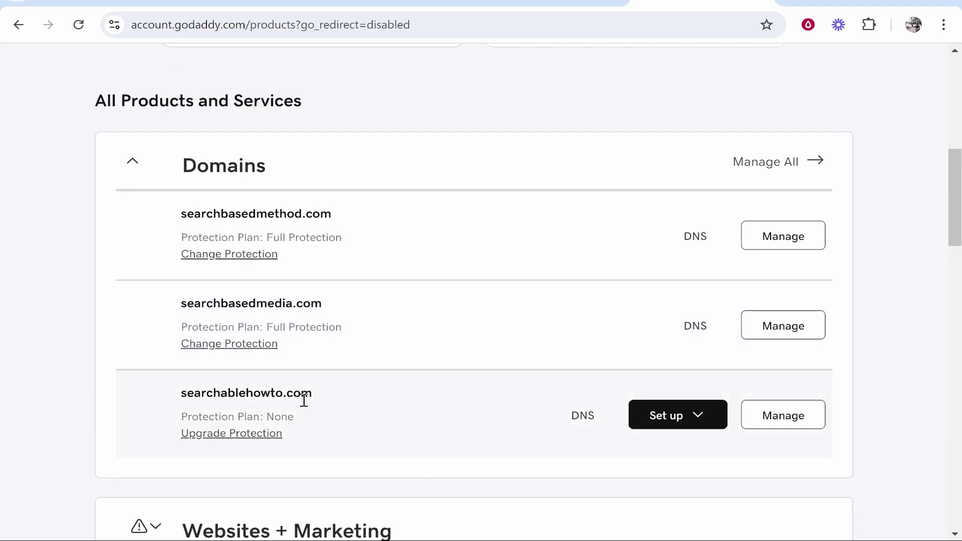
left_click(597, 423)
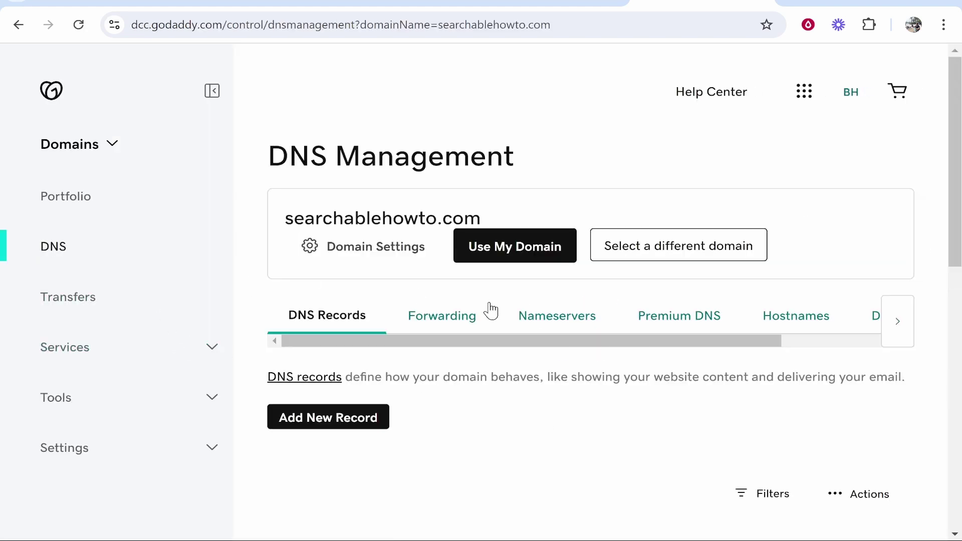
scroll(328, 271, "down", 2)
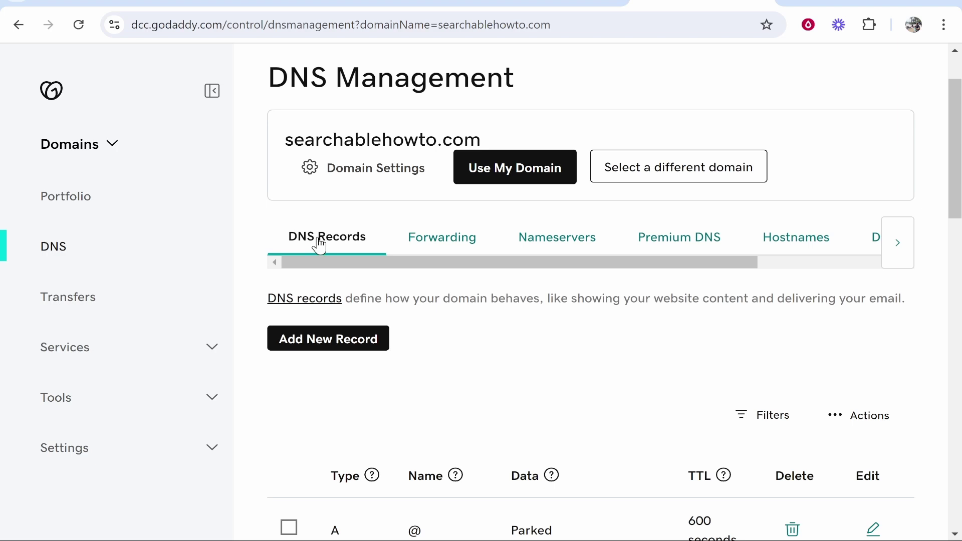
scroll(551, 310, "down", 6)
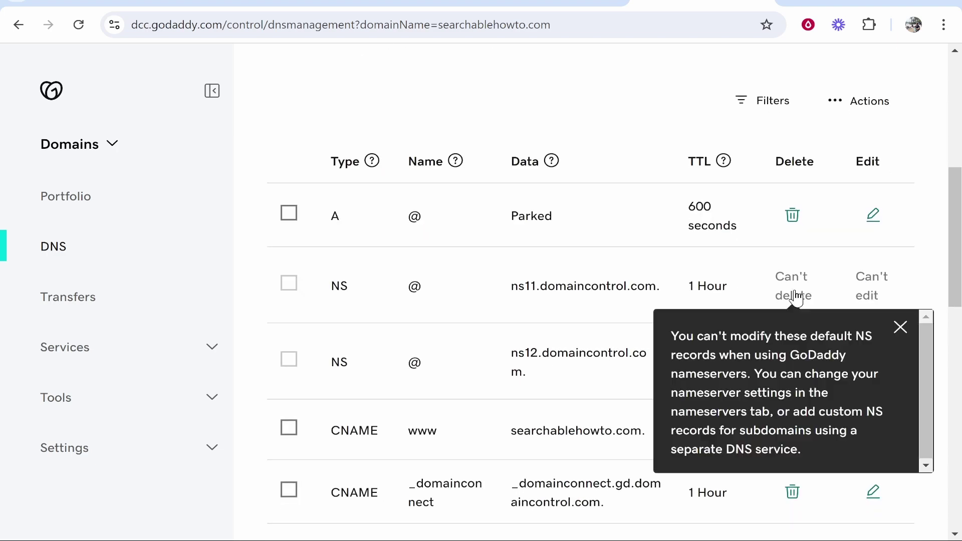
scroll(481, 431, "down", 1)
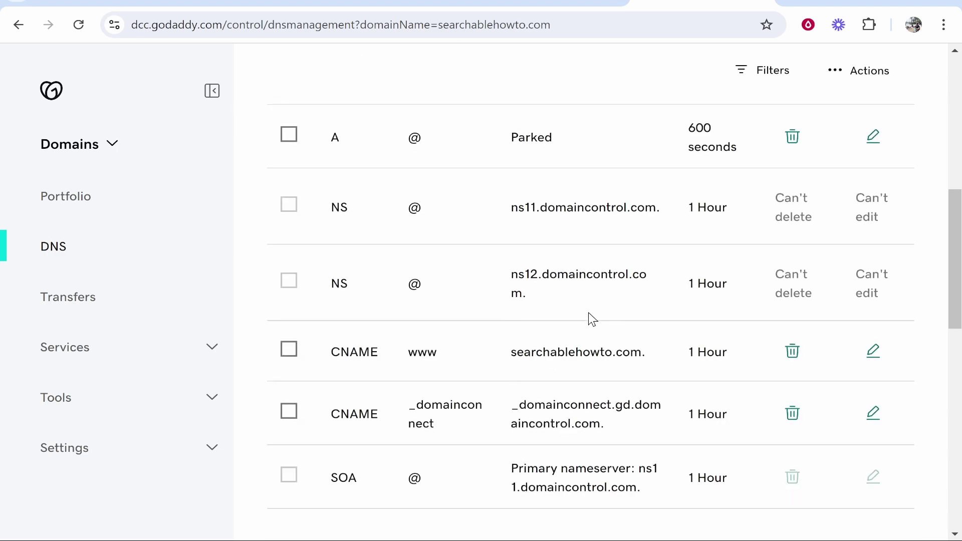
scroll(686, 340, "down", 1)
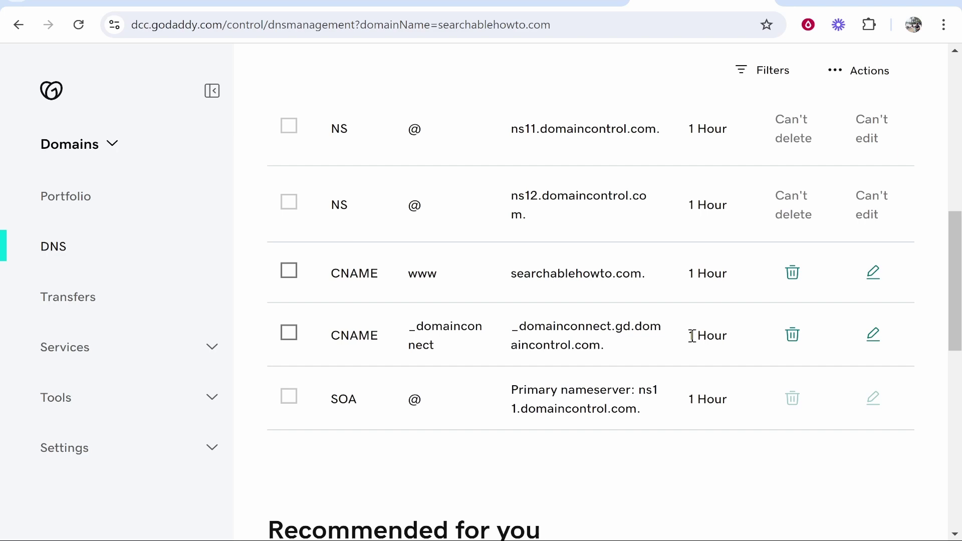
scroll(691, 336, "up", 2)
scroll(696, 355, "up", 4)
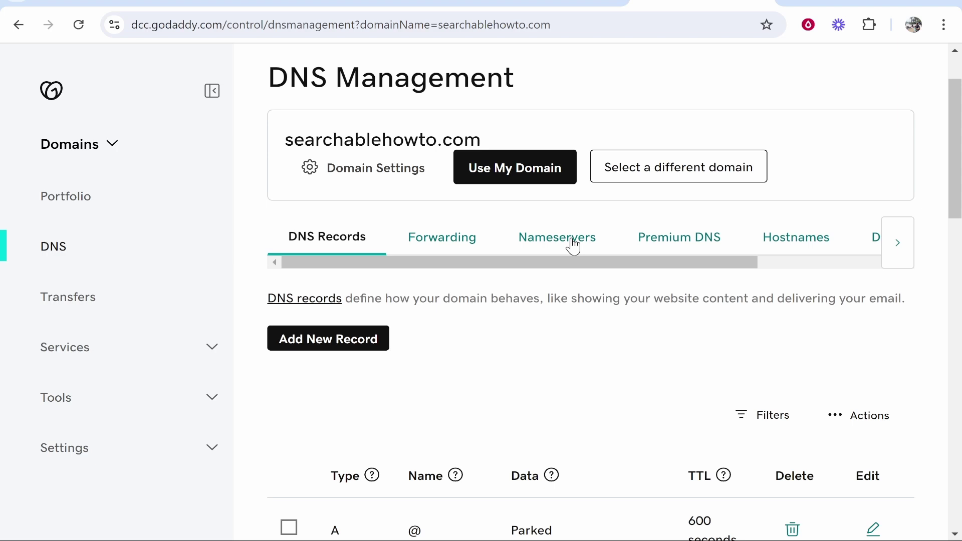
- Review the current nameservers and switch searchablehowto.com to 'I'll use my own nameservers'
left_click(572, 242)
scroll(453, 318, "down", 1)
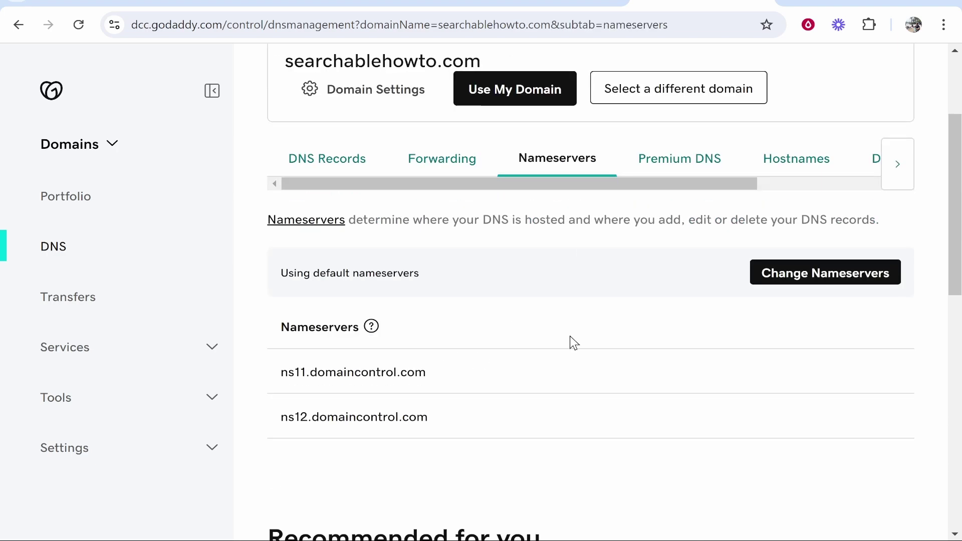
scroll(631, 322, "down", 1)
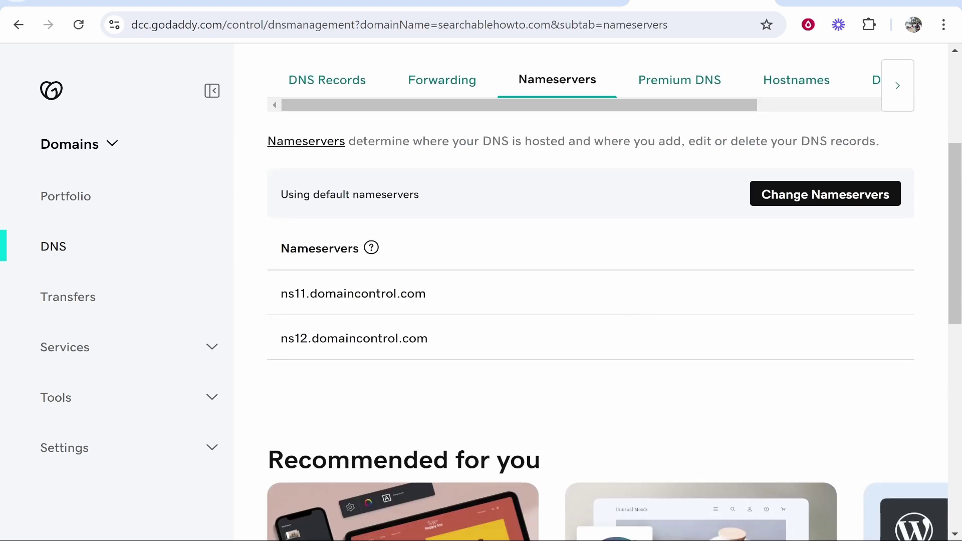
left_click(551, 1)
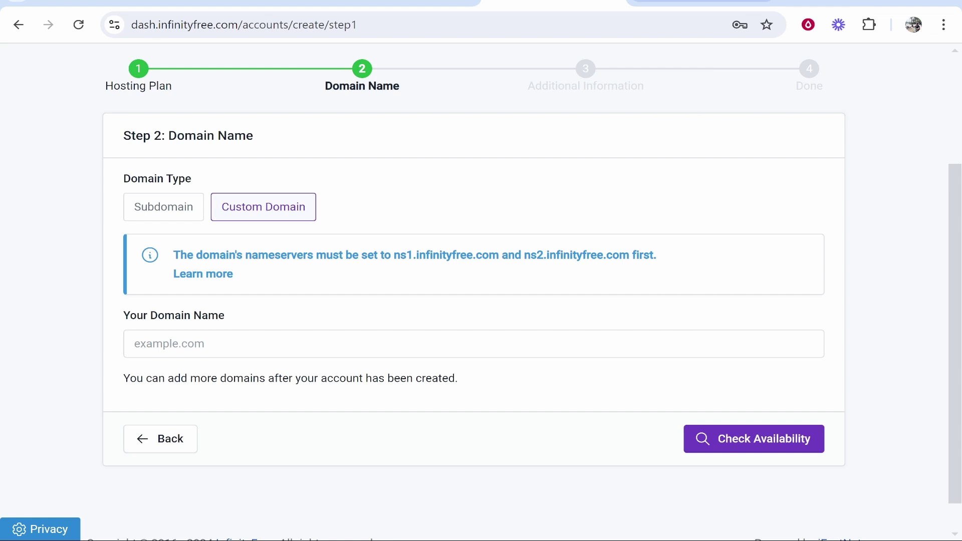
left_click(701, 1)
left_click(814, 198)
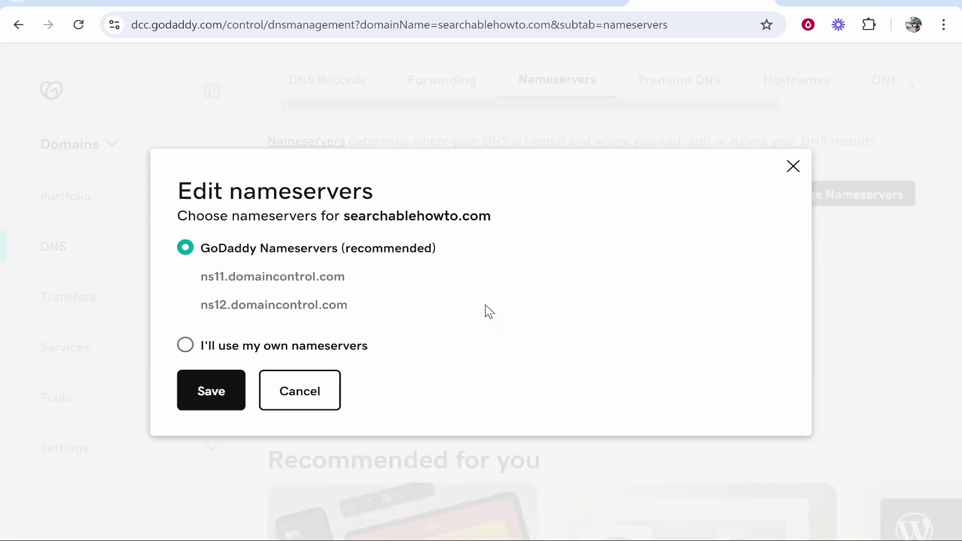
left_click(190, 350)
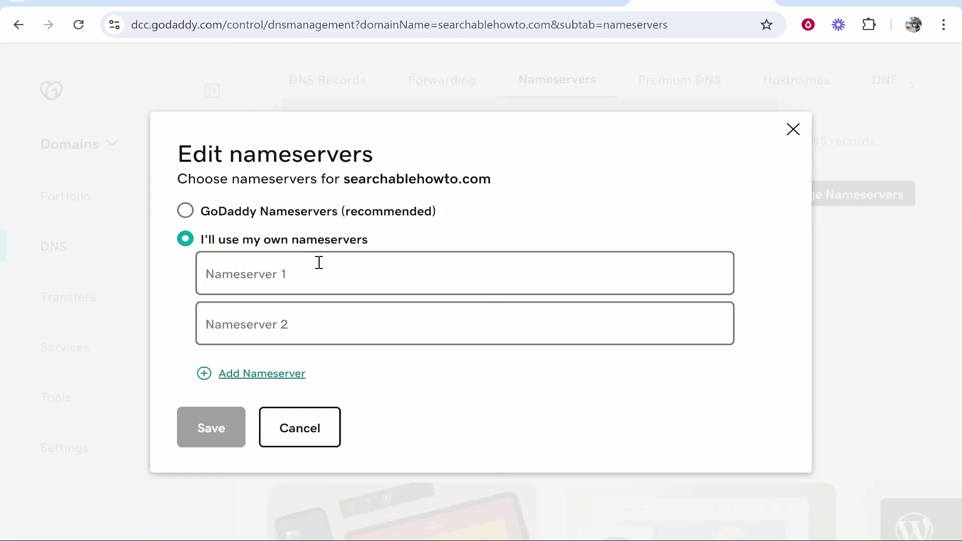
- Enter ns1.infinityfree.com and ns2.infinityfree.com as the two custom nameservers
left_click(609, 3)
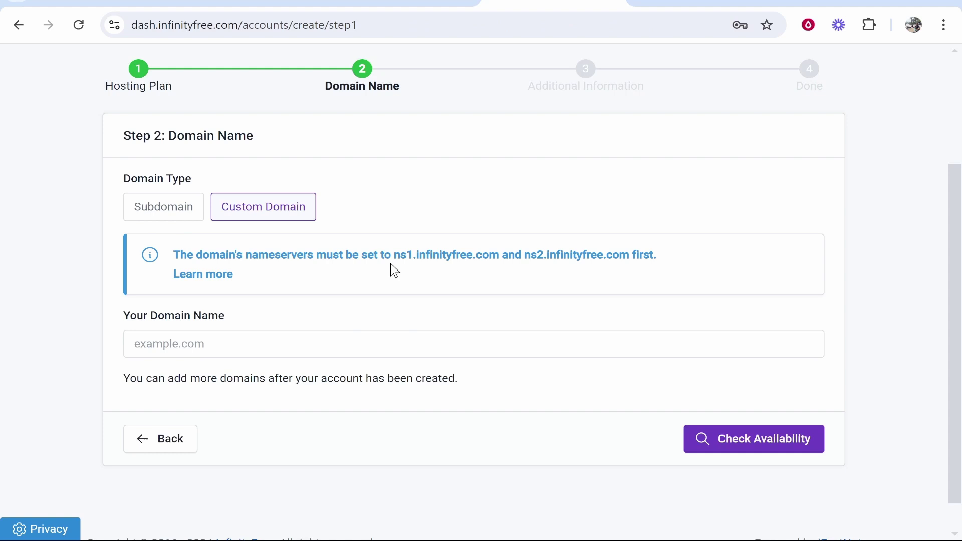
left_click_drag(395, 256, 499, 259)
key("ctrl+c")
left_click(651, 3)
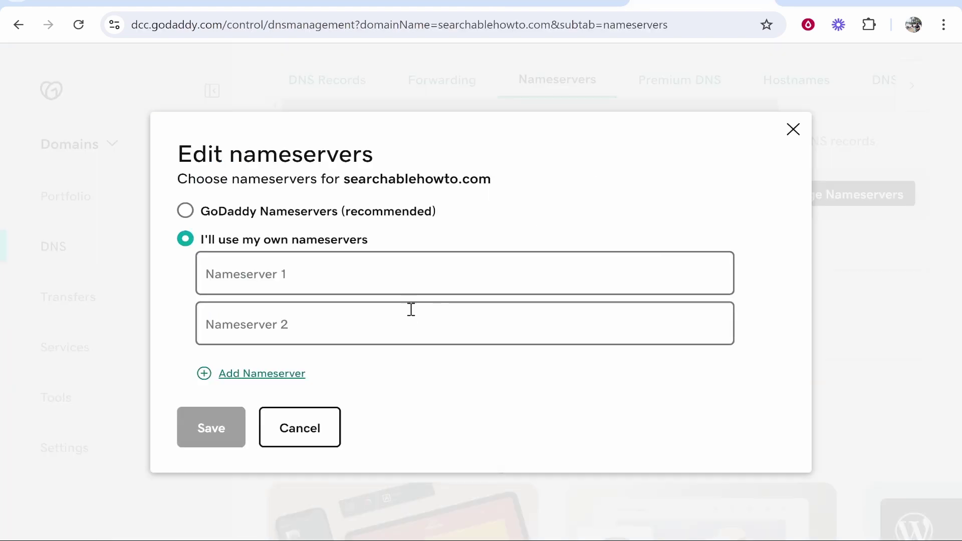
left_click(410, 273)
key("ctrl+v")
left_click(551, 3)
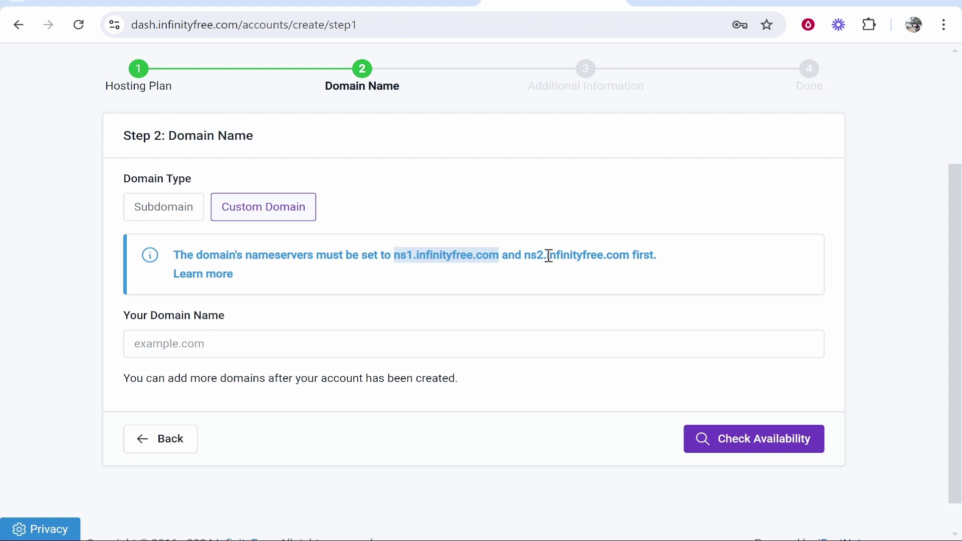
left_click_drag(525, 255, 630, 255)
key("ctrl+c")
left_click(701, 4)
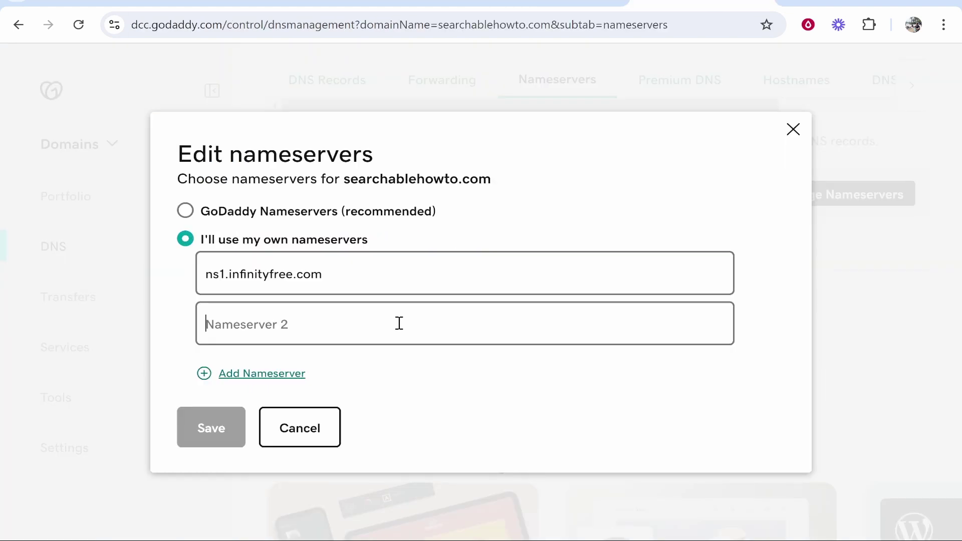
key("ctrl+v")
- Save the nameservers, confirm with Continue, and select the domain name searchablehowto.com
left_click(220, 435)
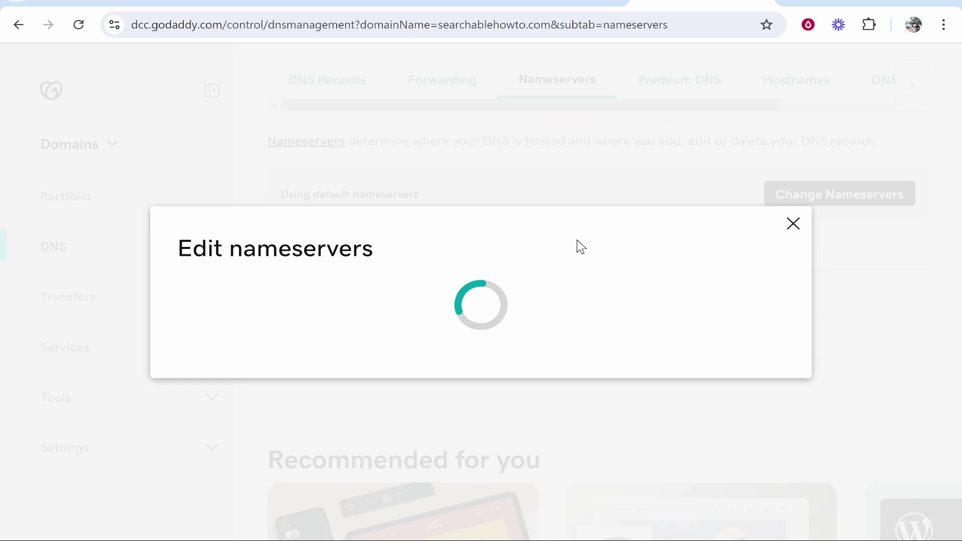
left_click(114, 360)
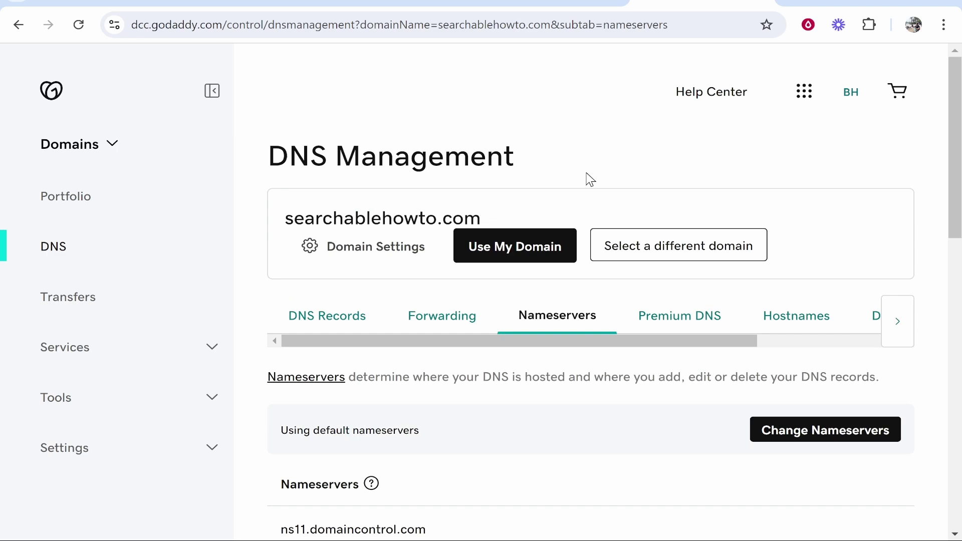
left_click_drag(507, 216, 479, 219)
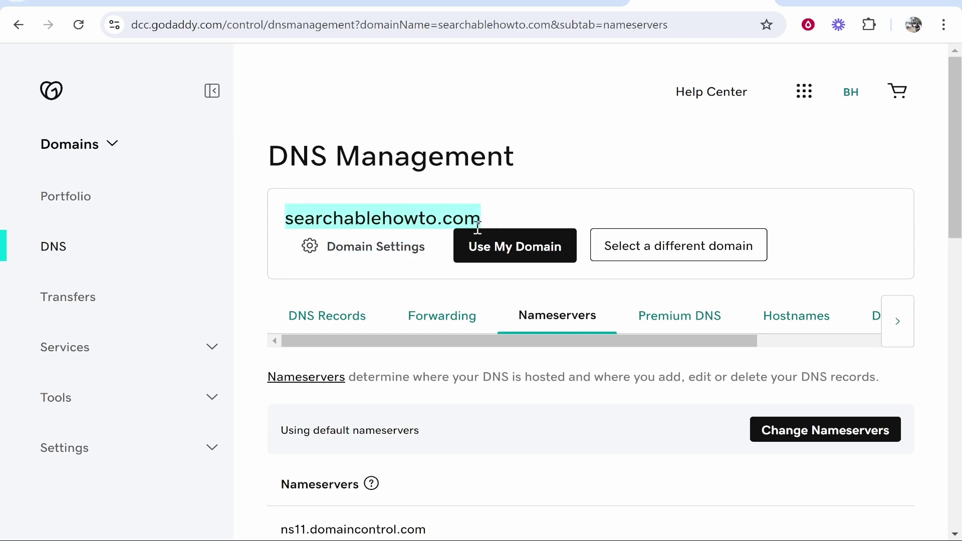
- Enter searchablehowto.com as the custom domain and check its availability
key("ctrl+c")
key("ctrl+shift+Tab")
left_click(137, 350)
key("ctrl+v")
left_click_drag(225, 315, 101, 319)
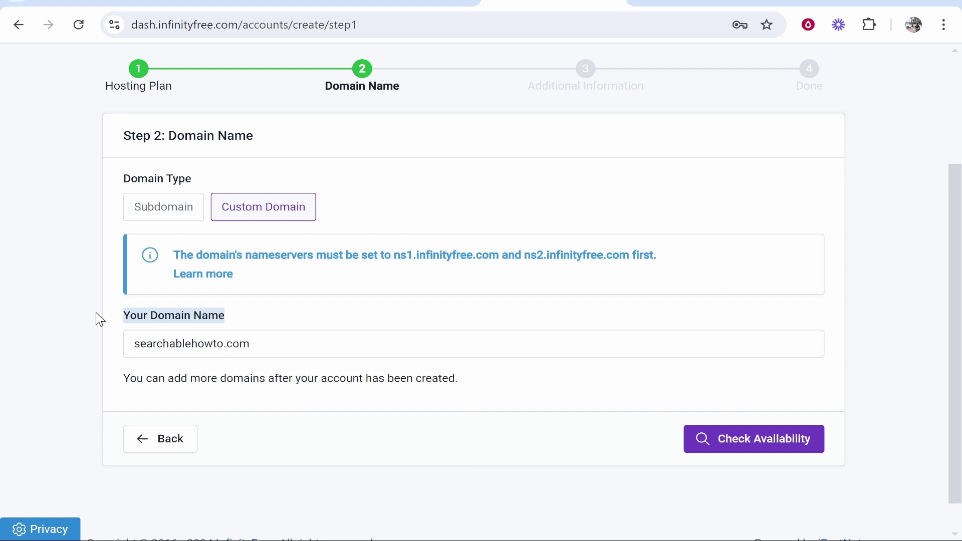
left_click(281, 313)
left_click(779, 438)
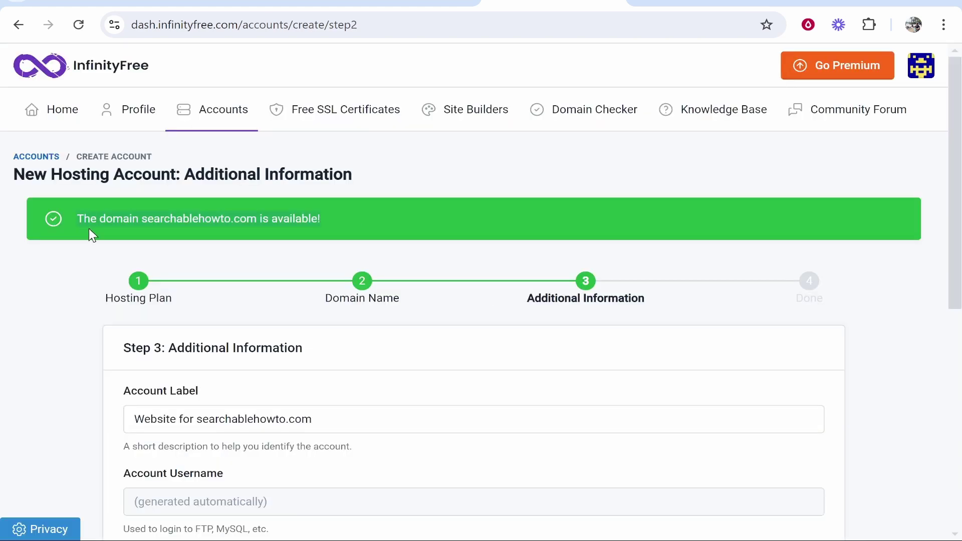
- Replace the account password, set Email Consent to I Approve, and create the account
scroll(336, 258, "down", 5)
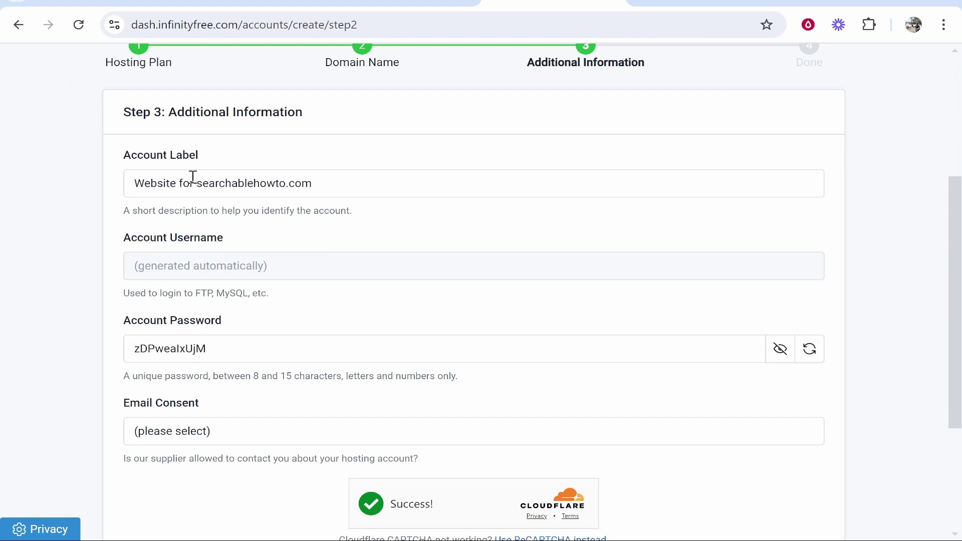
scroll(354, 188, "down", 2)
double_click(350, 265)
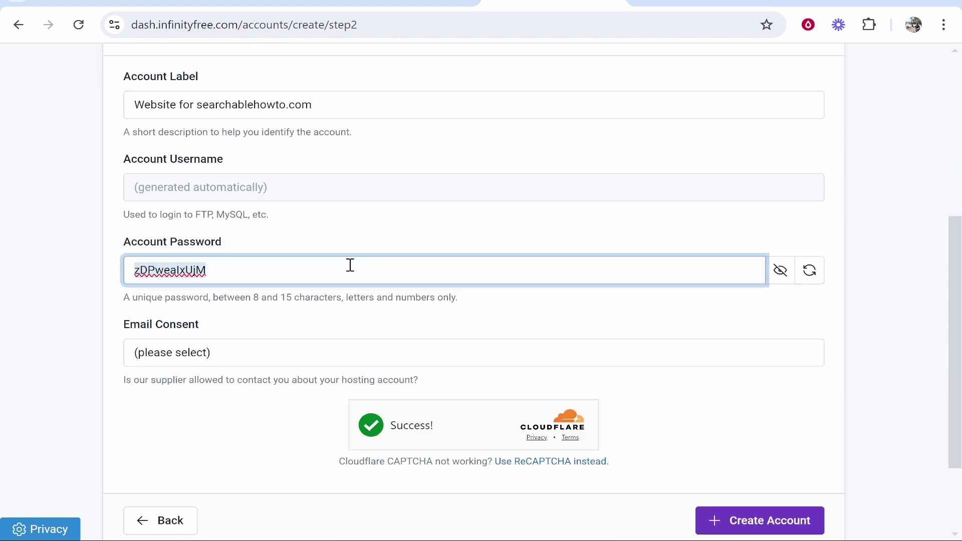
key("BackSpace")
key("ctrl+v")
left_click(780, 269)
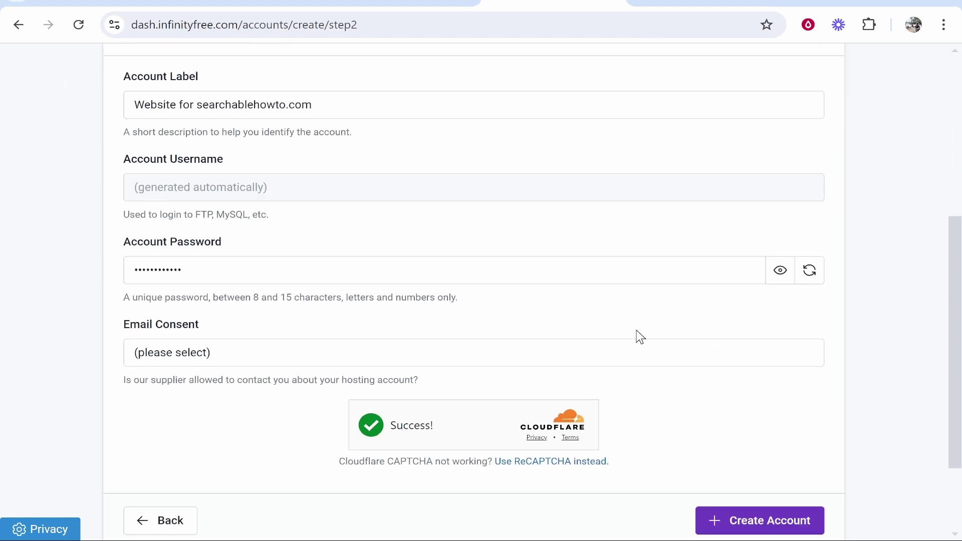
left_click(127, 358)
left_click(236, 386)
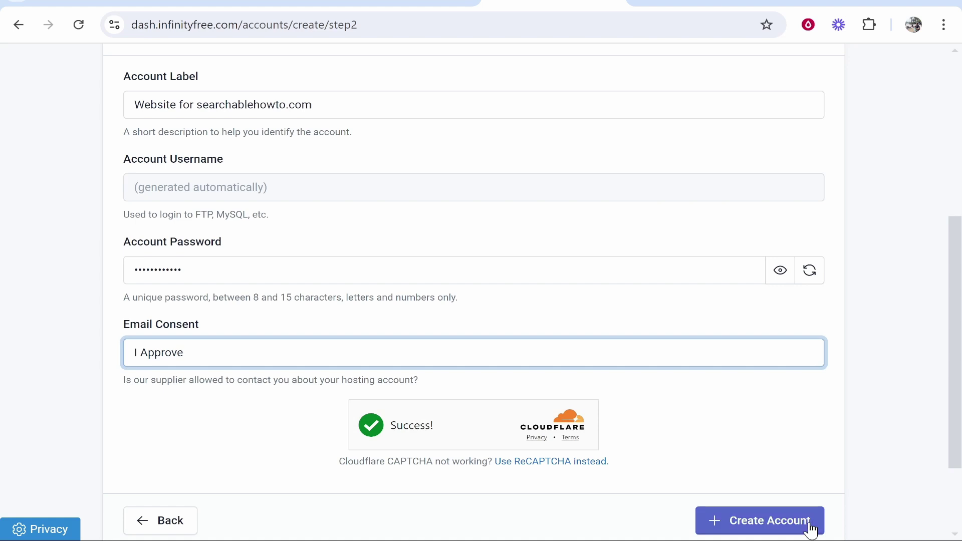
left_click(751, 523)
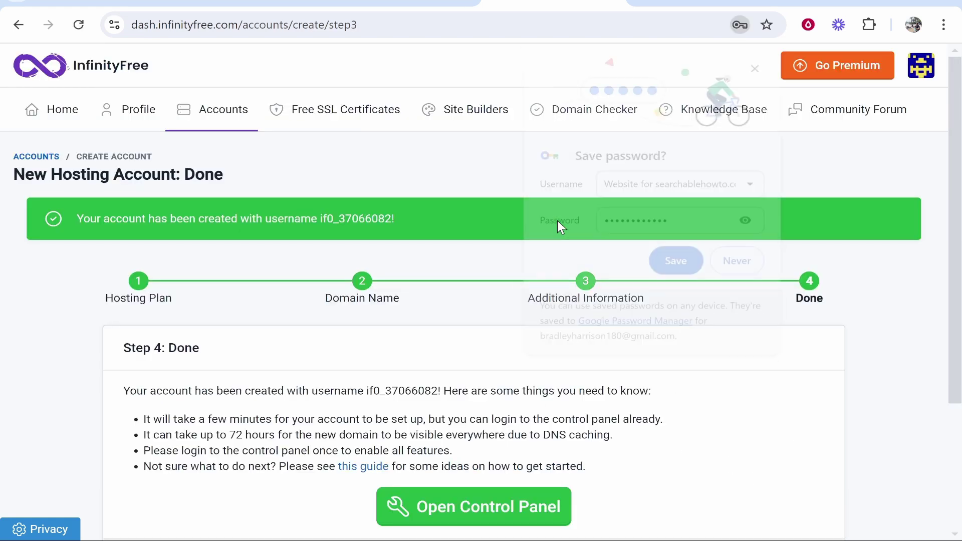
- Dismiss the save-password prompt, approve email notices in the control panel, and finish the wizard
left_click(759, 62)
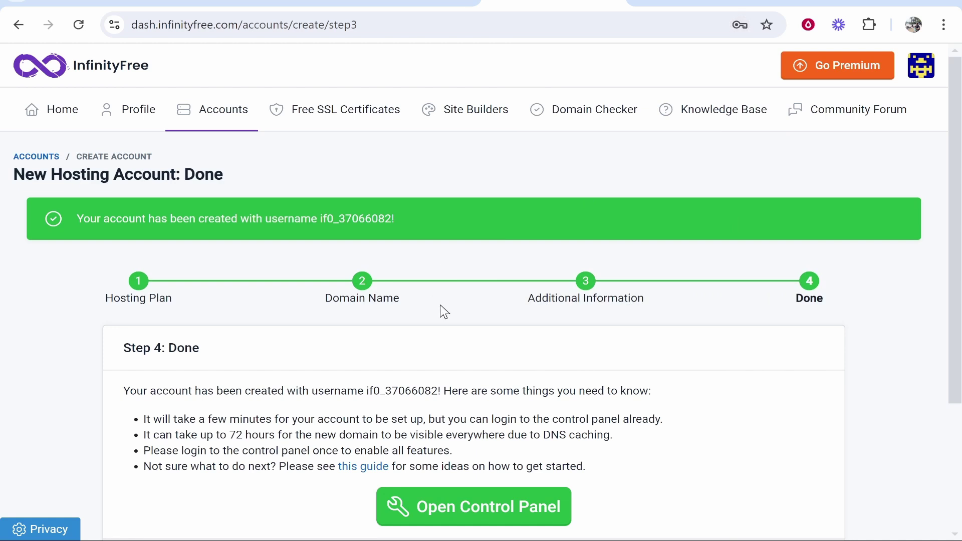
scroll(448, 311, "down", 3)
left_click(473, 359)
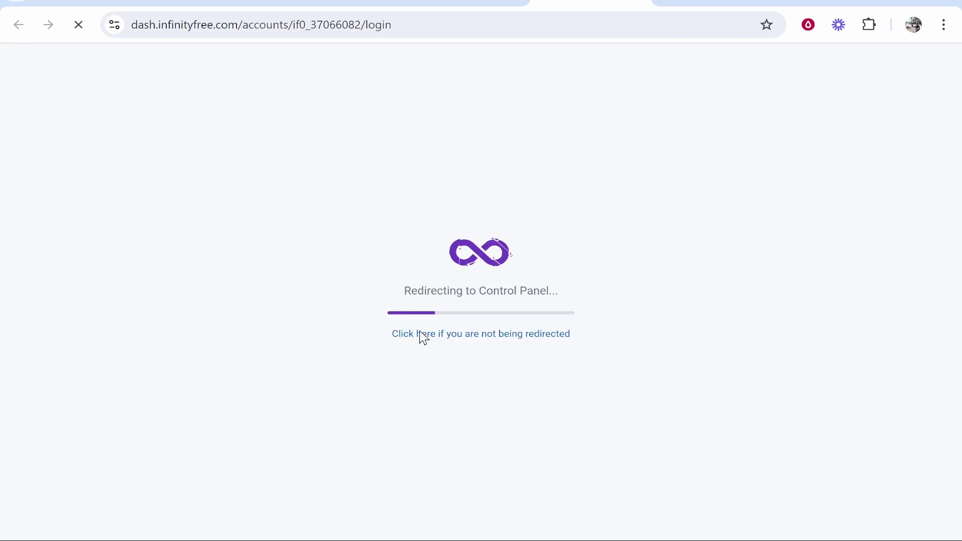
scroll(548, 333, "down", 4)
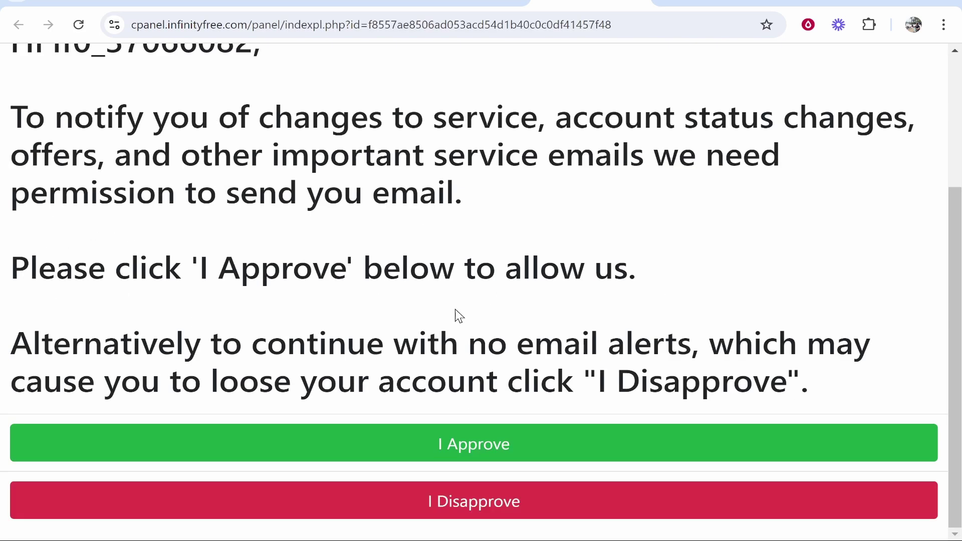
left_click(461, 451)
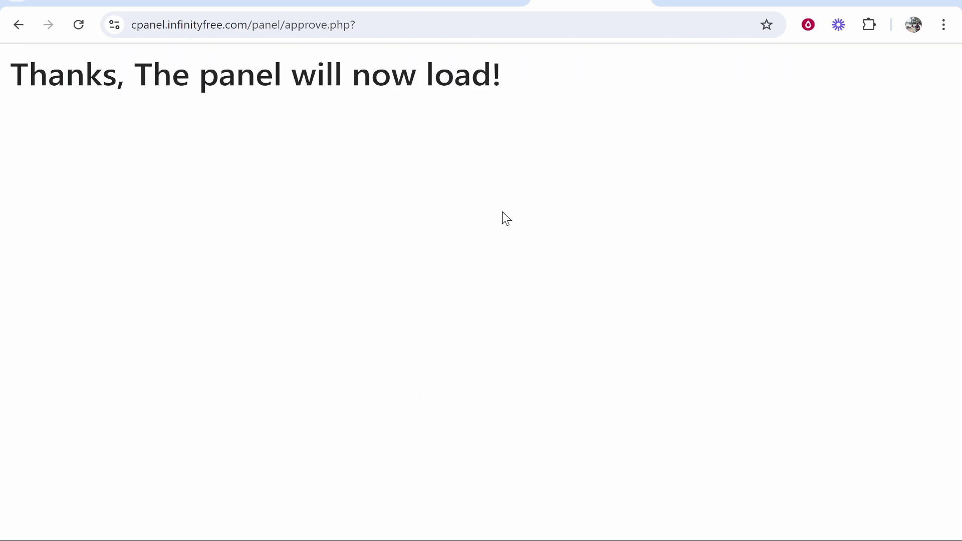
key("ctrl+shift+Tab")
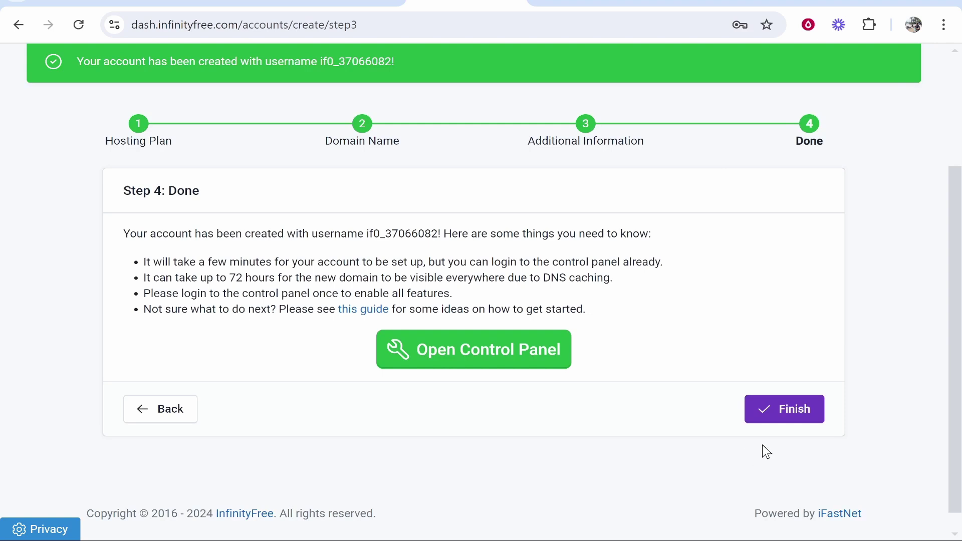
left_click(783, 411)
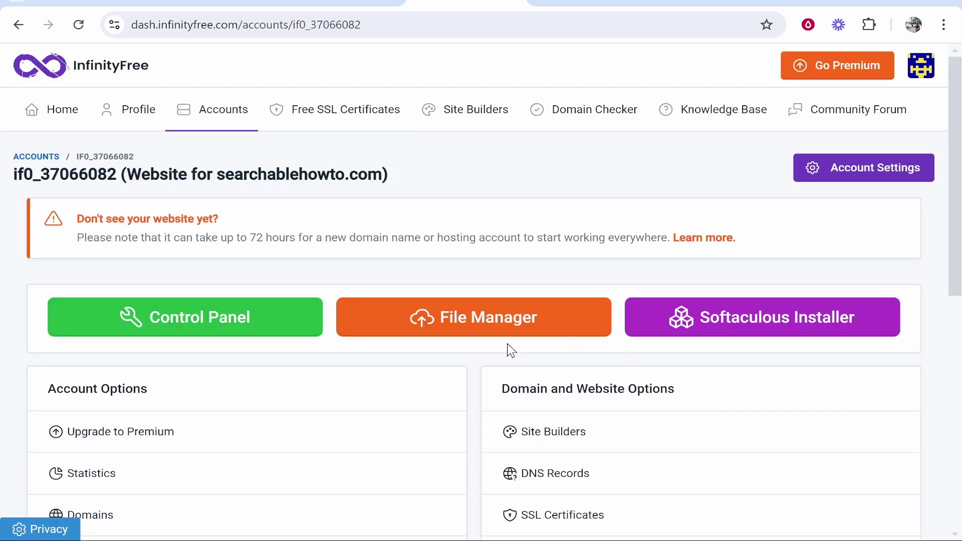
left_click_drag(128, 168, 388, 176)
left_click(374, 165)
scroll(329, 237, "down", 1)
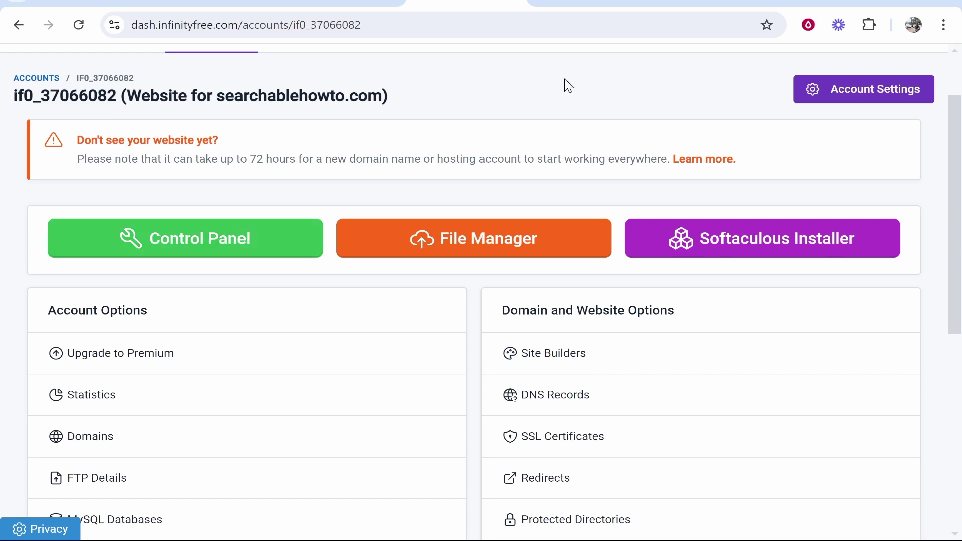
left_click(571, 2)
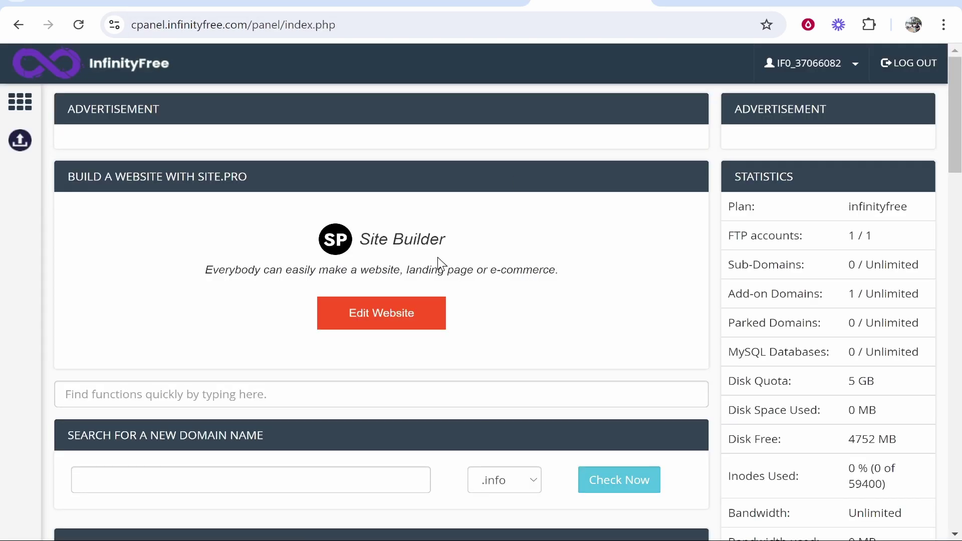
scroll(563, 333, "down", 20)
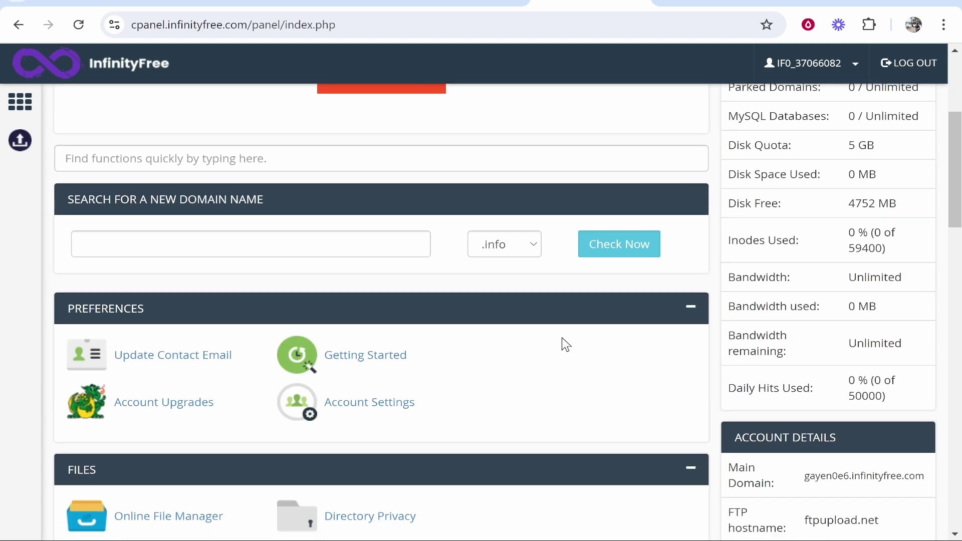
scroll(510, 331, "down", 6)
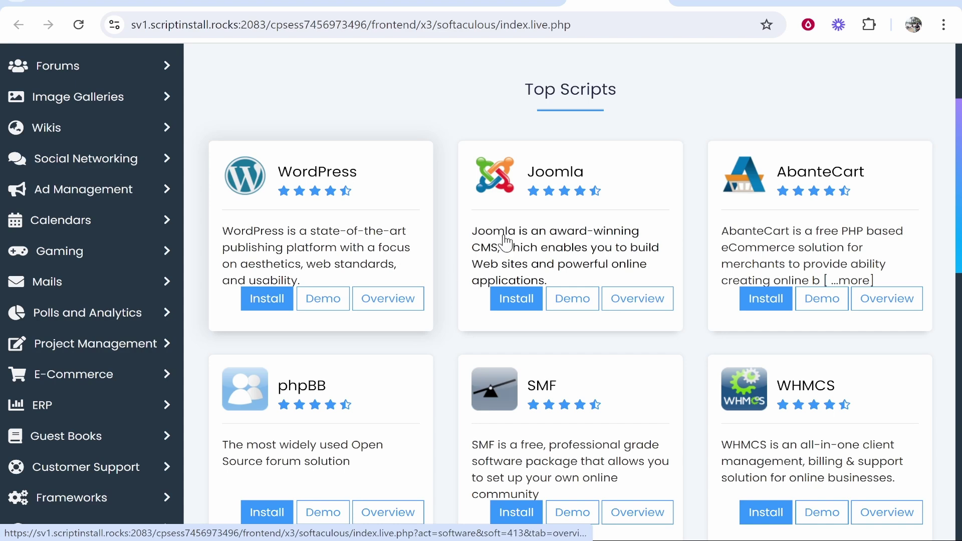
scroll(563, 242, "up", 3)
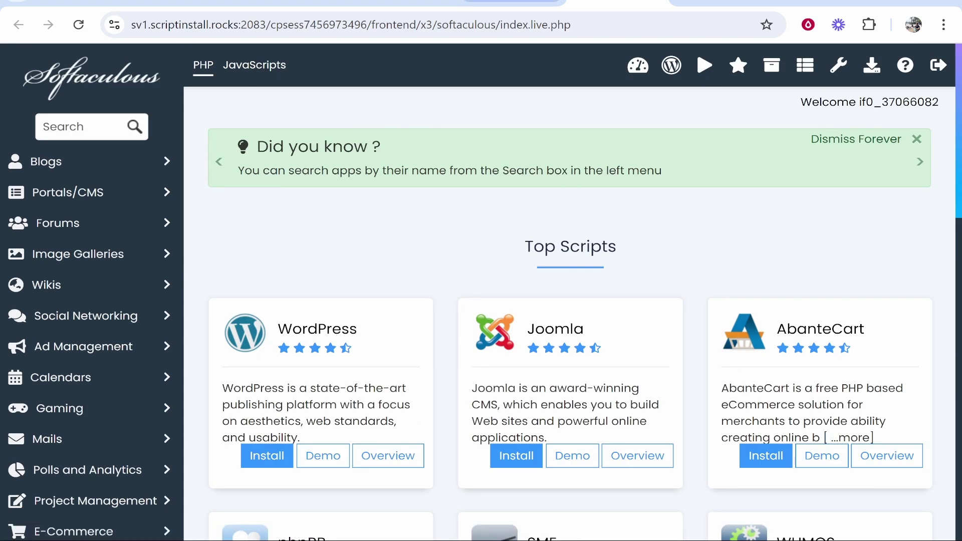
- On the account overview, review the 72-hour notice and select searchablehowto.com in the title
left_click(404, 5)
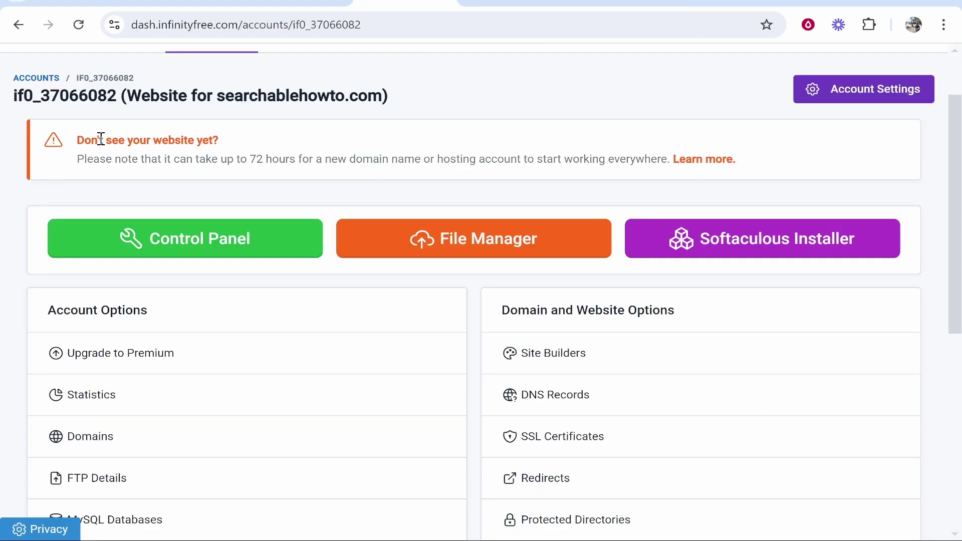
left_click_drag(100, 139, 277, 156)
left_click(260, 157)
left_click(311, 155)
left_click_drag(216, 94, 308, 95)
left_click(245, 100)
left_click_drag(259, 159, 306, 158)
left_click(344, 91)
left_click_drag(220, 96, 378, 95)
- Visit searchablehowto.com from the context menu and see its No Sponsors placeholder page
right_click(378, 95)
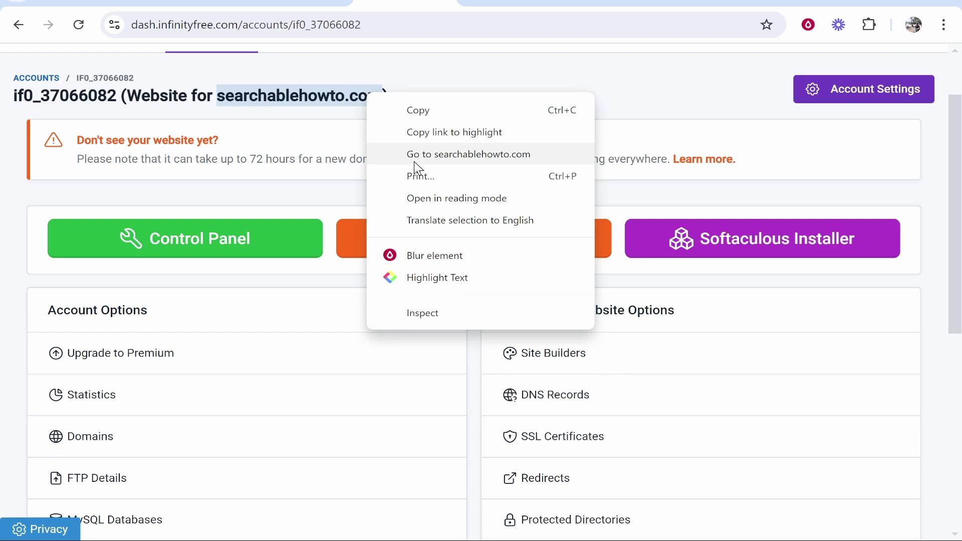
left_click(455, 154)
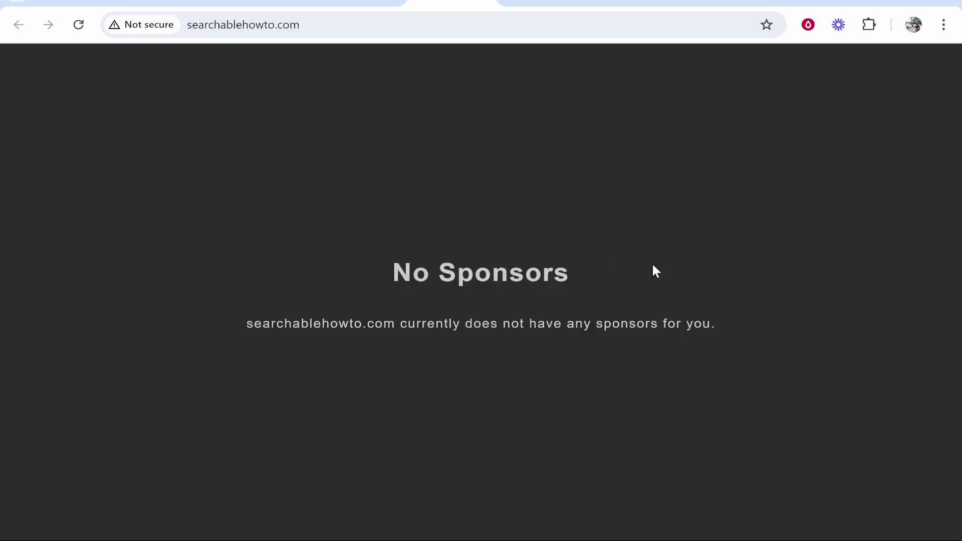
left_click_drag(653, 323, 430, 186)
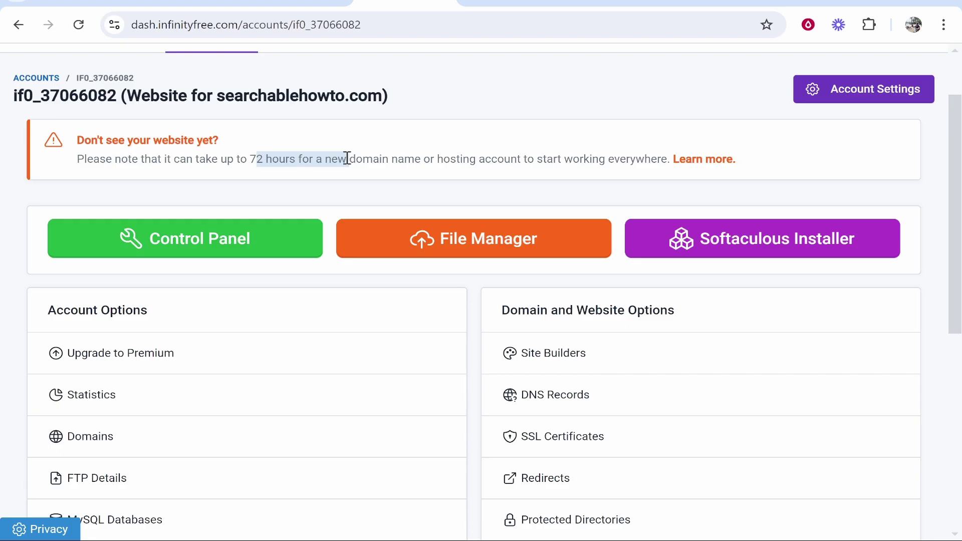
left_click(520, 156)
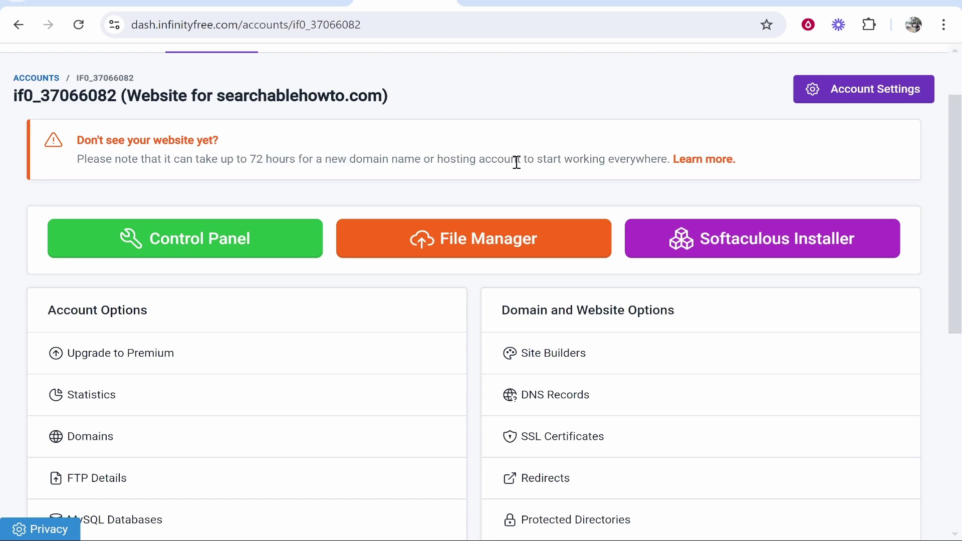